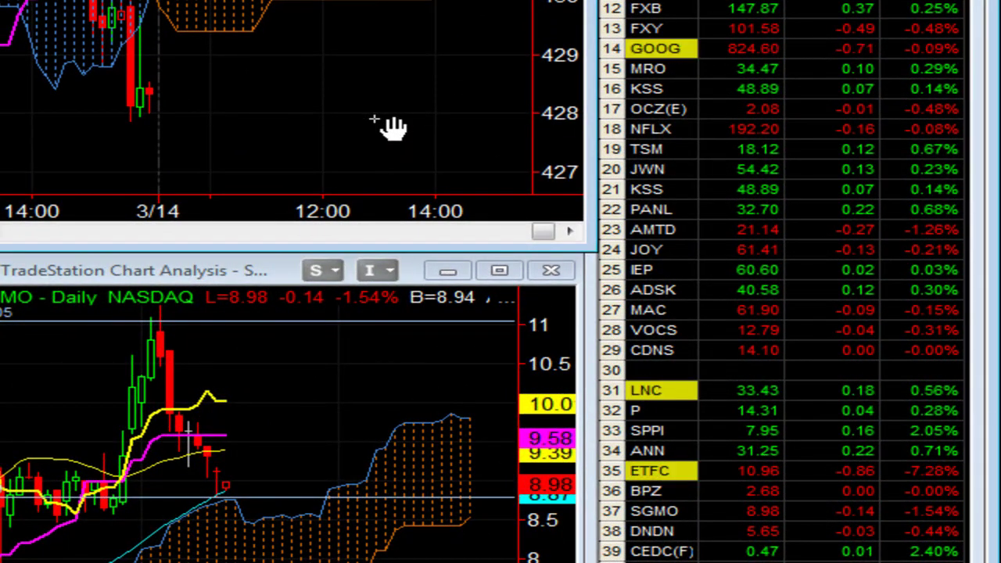
Step: Drag the upper SGMO daily chart's price axis down so its candles sit higher
drag(551, 98, 543, 118)
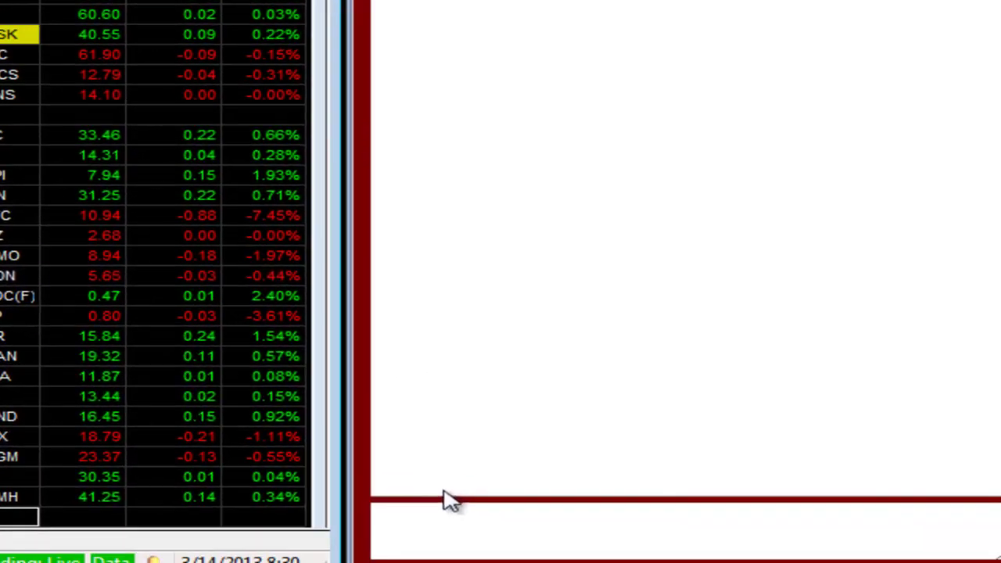
Step: Send /uvxy and then vlo in the Trade Alert chat to get Valero's summary
click(462, 513)
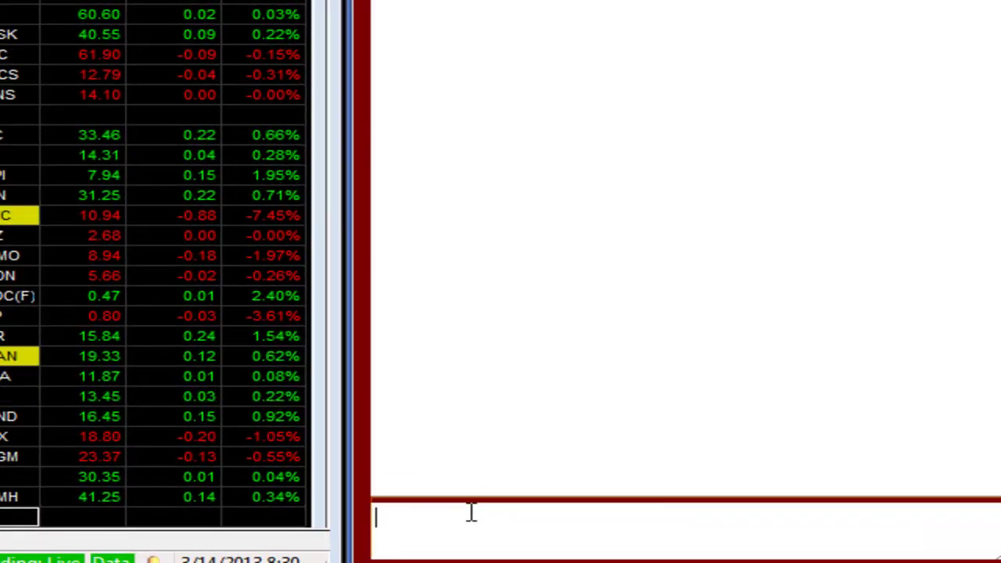
text(/uvxy)
key(Return)
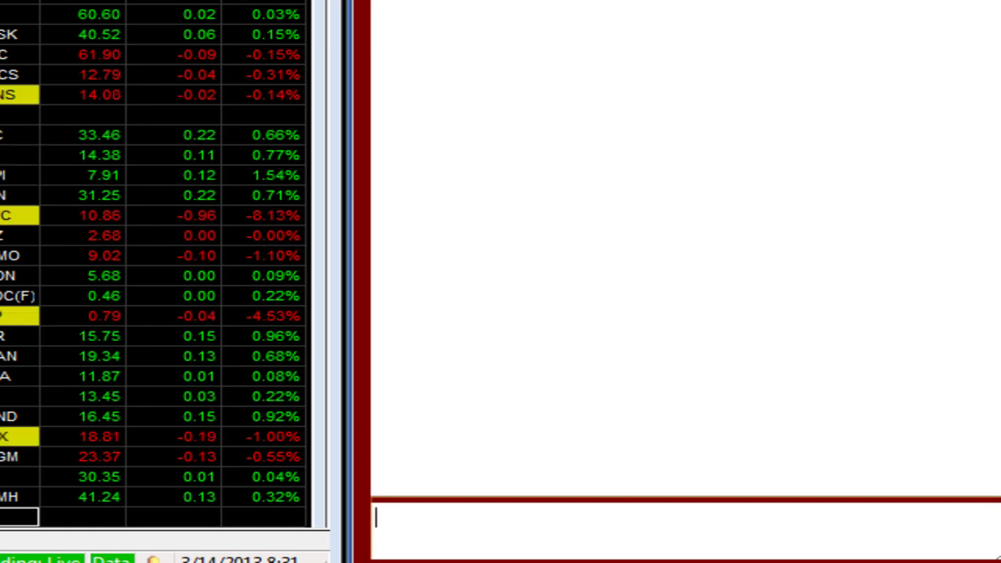
text(vlo)
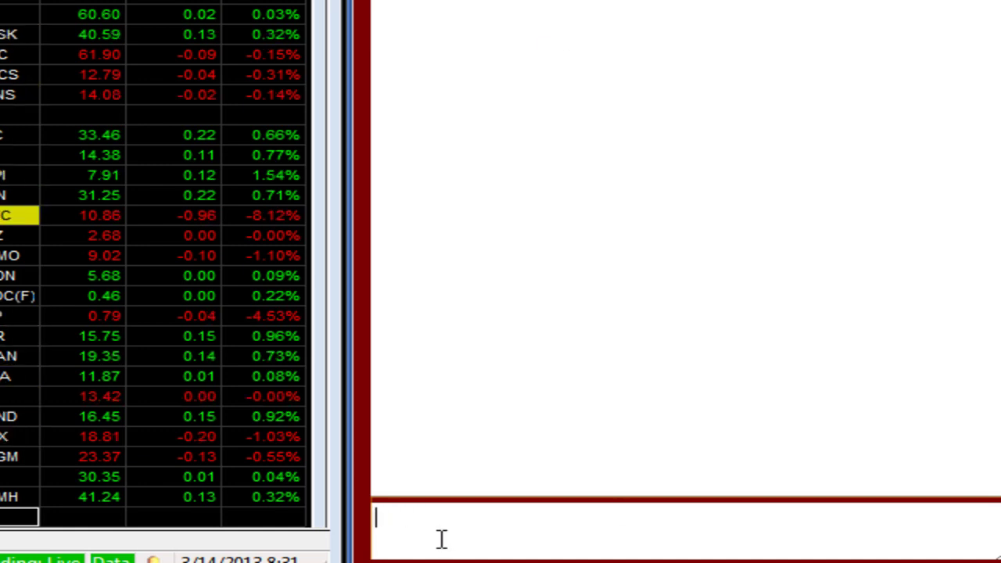
key(BackSpace)
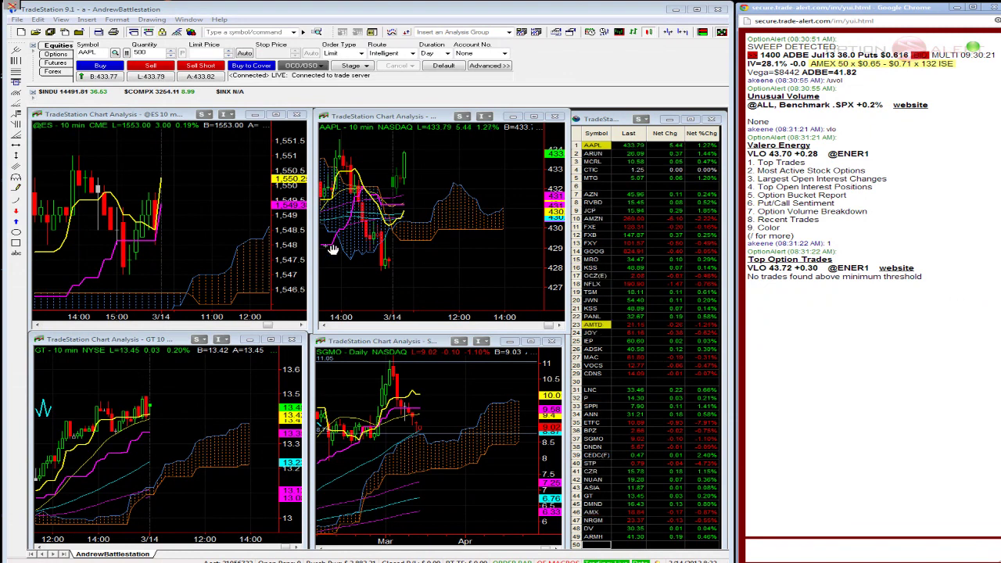
Step: Shift the AAPL chart's bars right and enter BBRY in empty watchlist row 30
drag(447, 250, 462, 279)
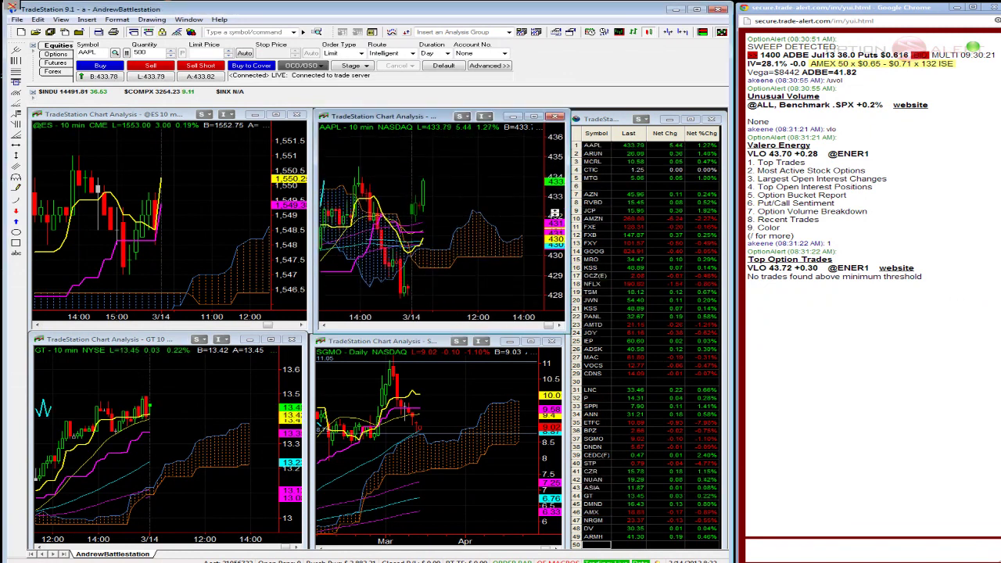
click(601, 382)
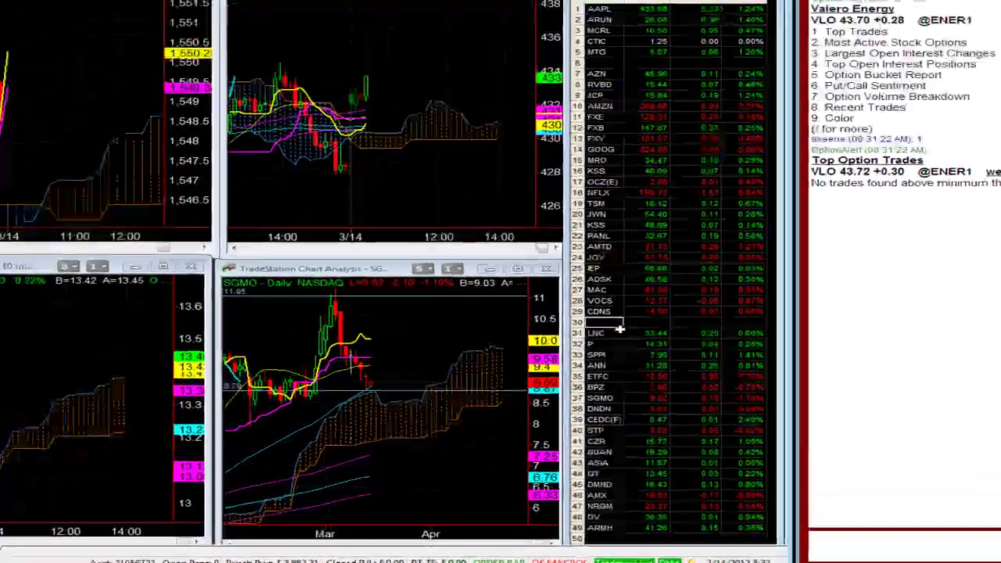
text(bbry)
key(Return)
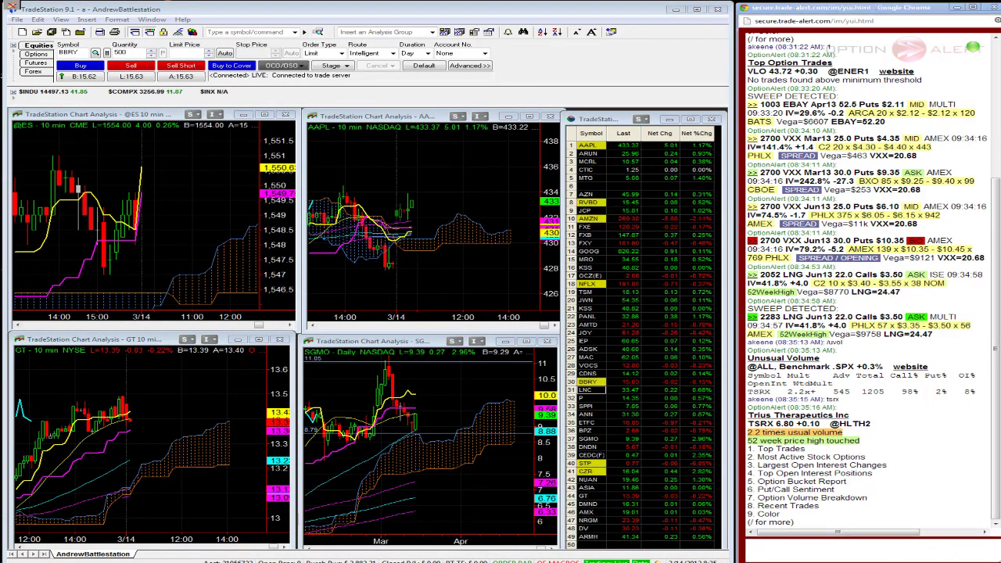
Step: Send gci and jci in the chat to get the Gannett and Johnson Controls summaries
click(788, 551)
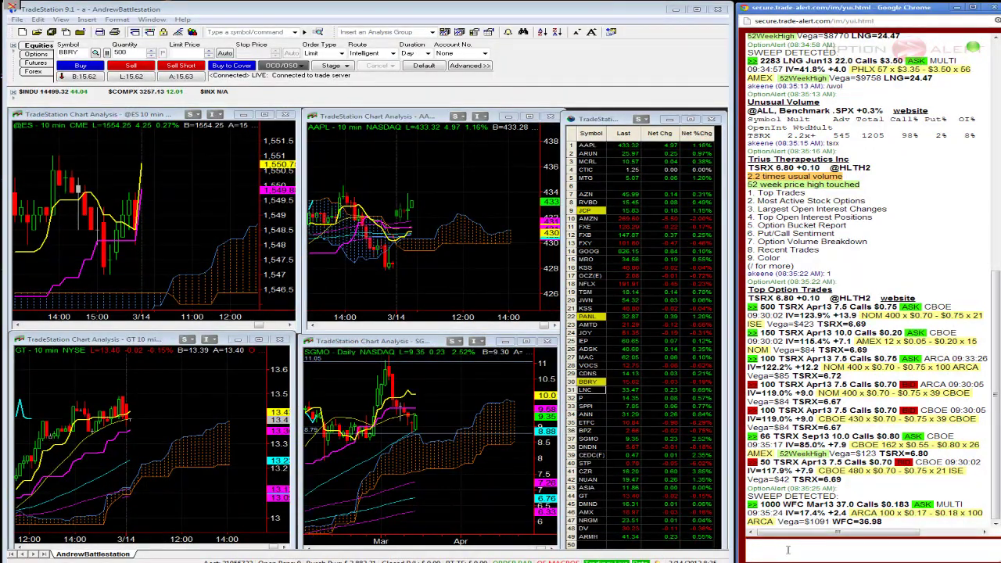
text(g)
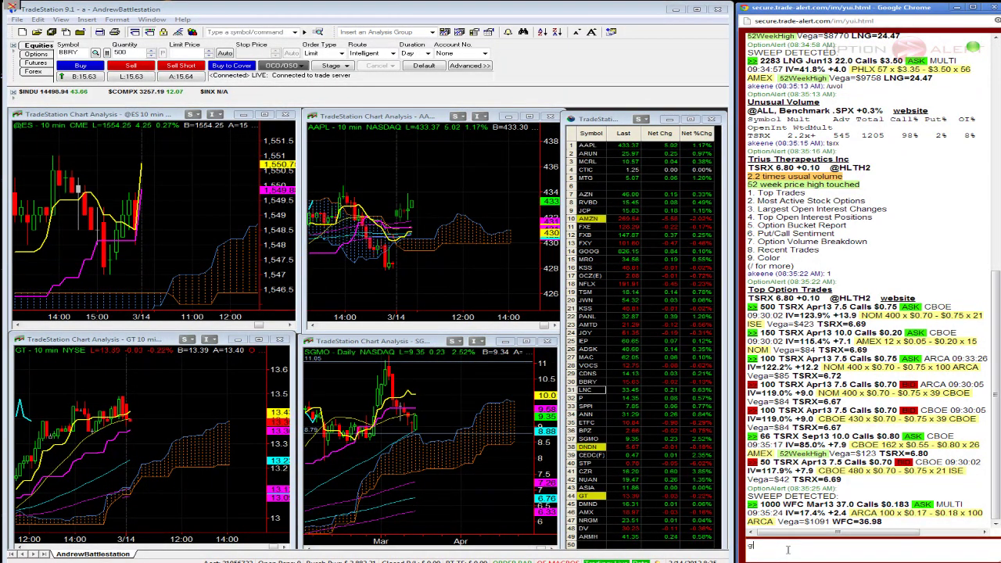
text(ci)
key(Return)
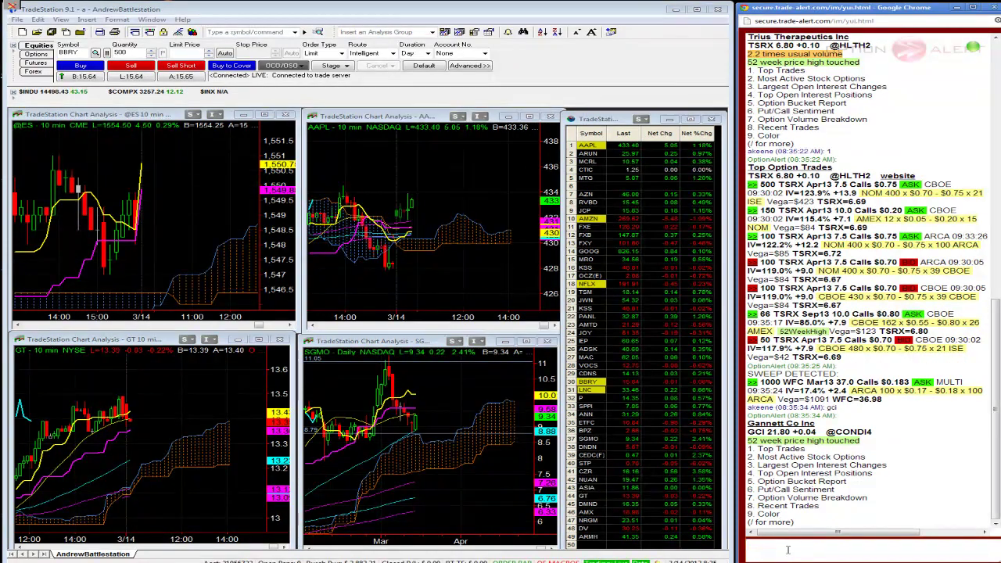
text(jci)
key(Return)
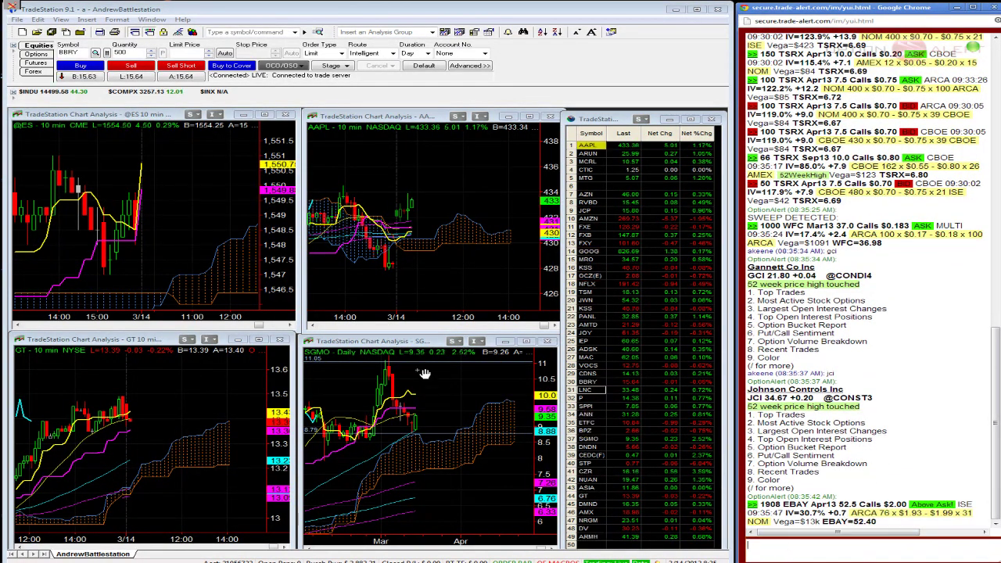
click(458, 410)
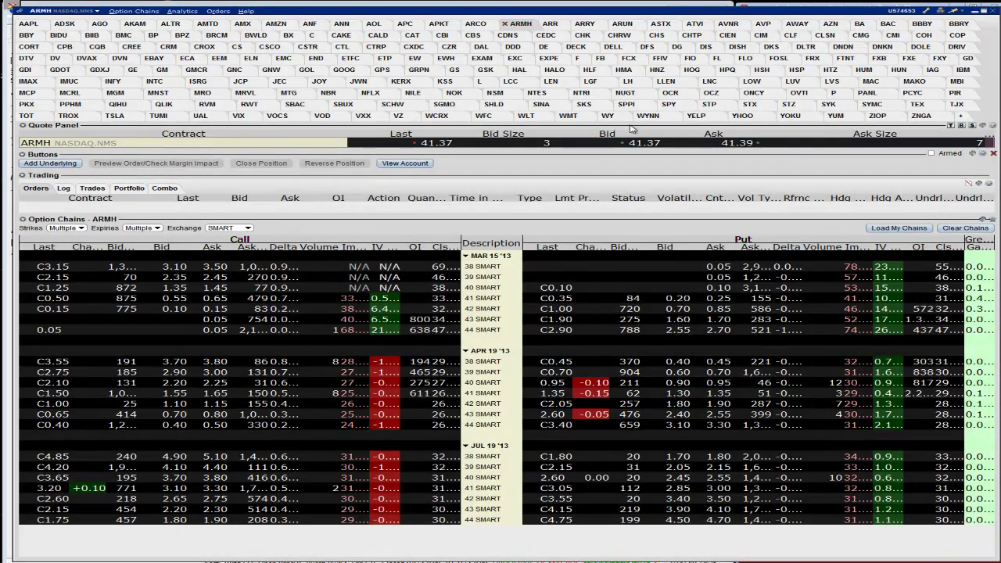
Step: Show PANL's option chain, then switch the TWS quotes and option chains to ETFC
click(875, 93)
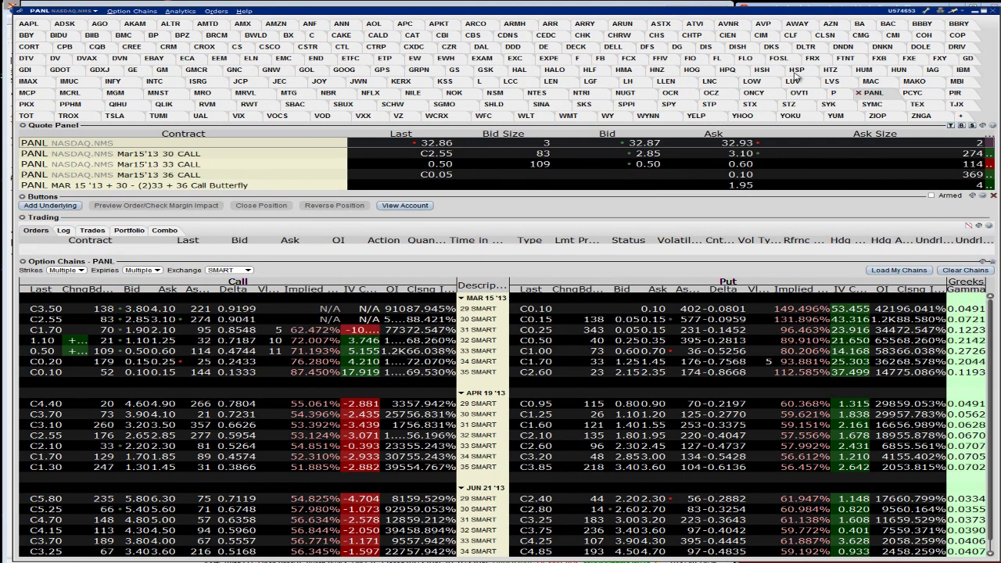
click(974, 11)
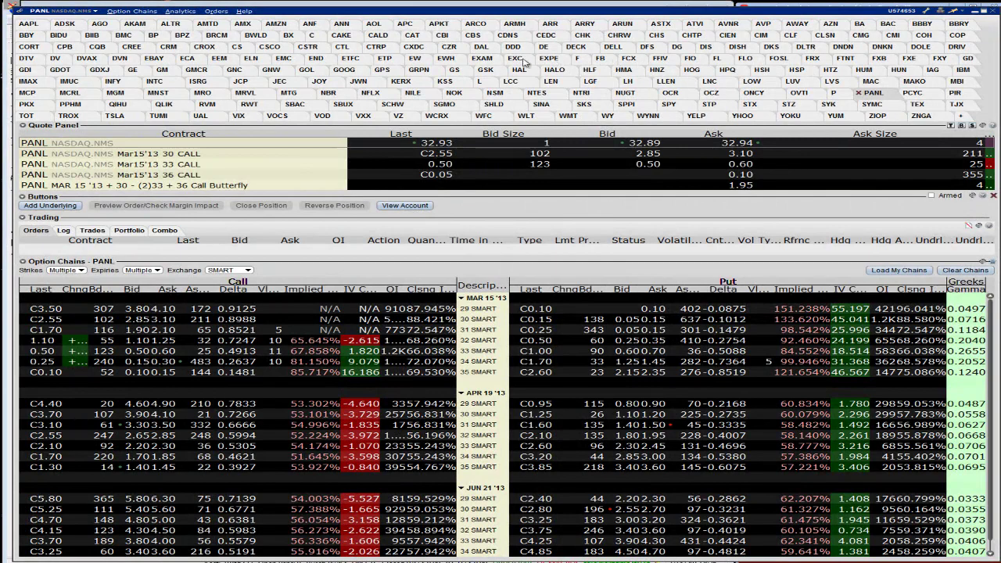
click(354, 59)
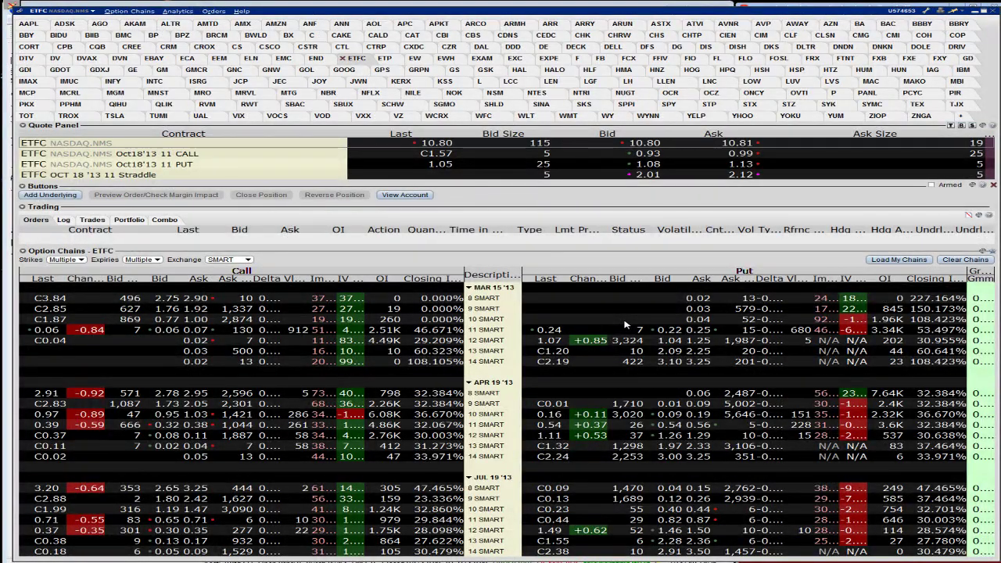
Step: Check OCT 18 '13 in the Expiries list so ETFC's chain includes it
click(143, 260)
click(144, 301)
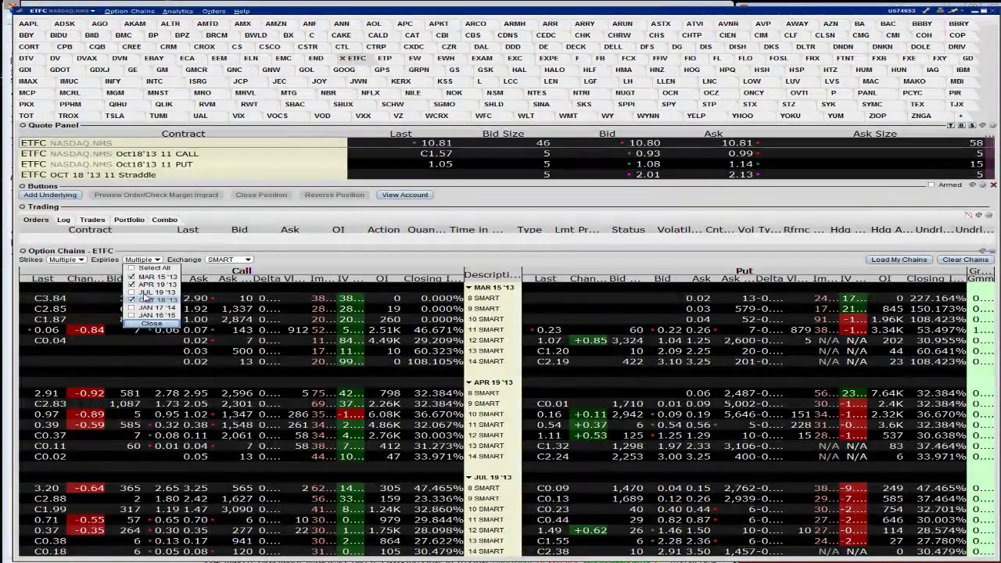
click(150, 324)
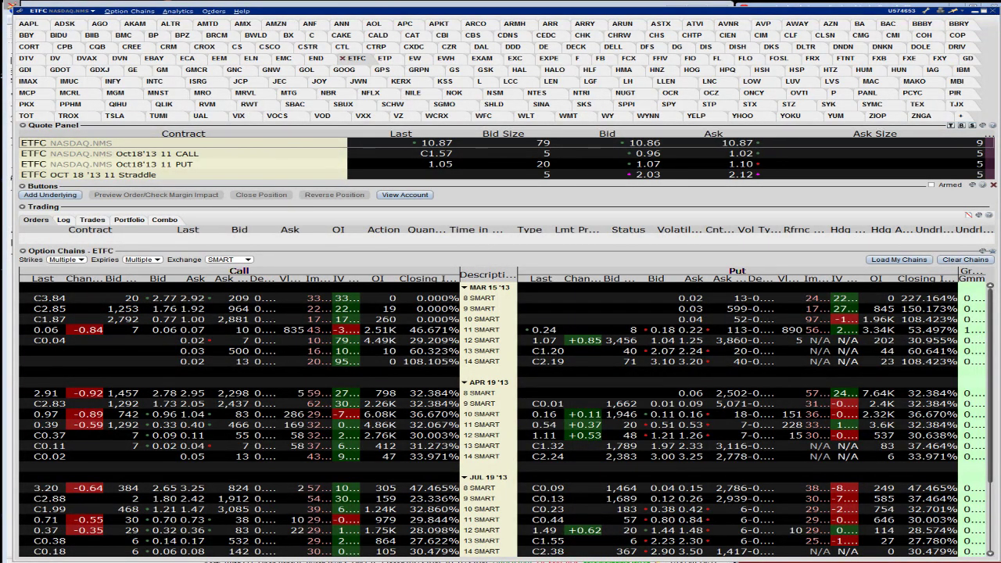
click(961, 12)
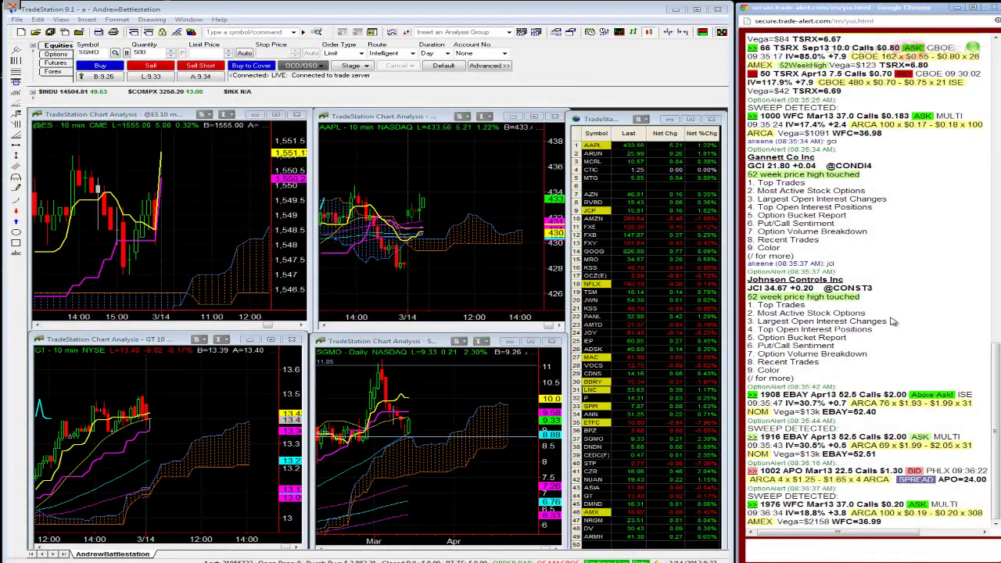
click(179, 197)
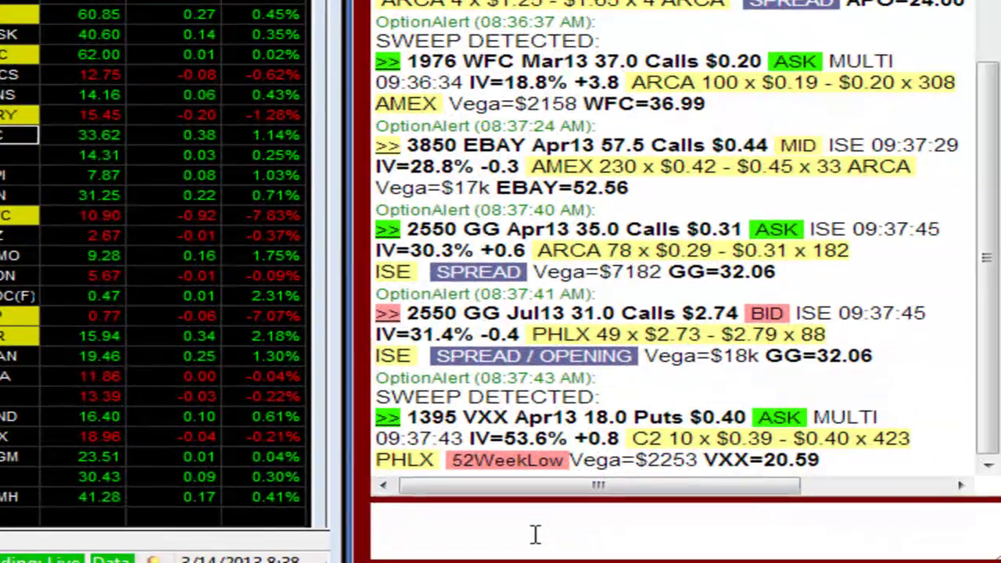
Step: Query vix and then 1 in the Trade Alert chat to list top .VIX option trades
text(vix)
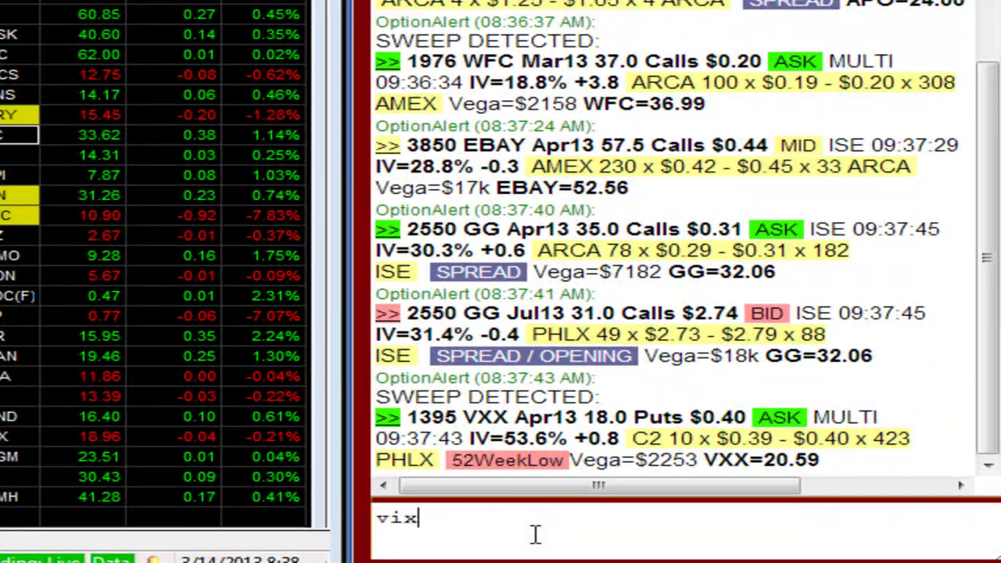
key(Return)
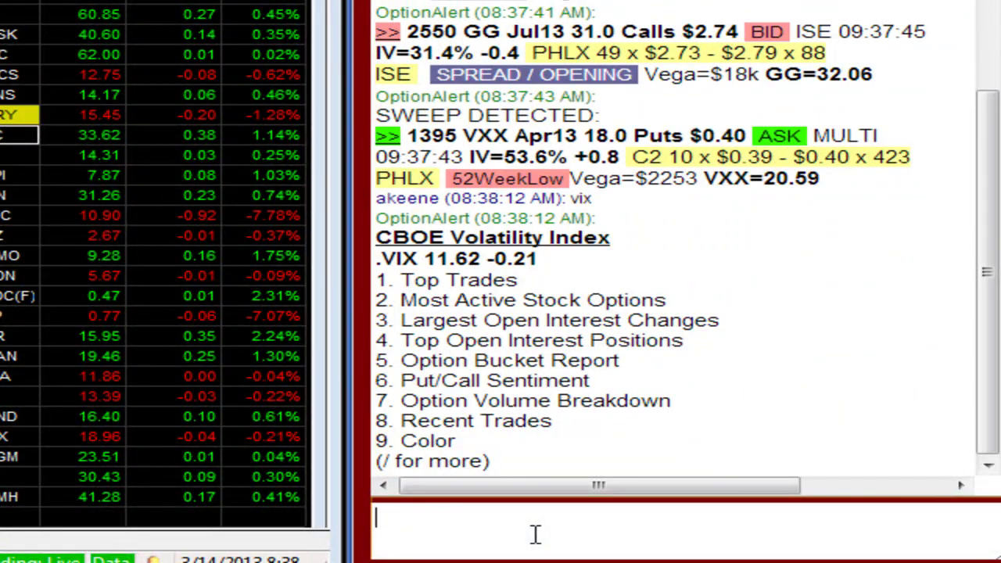
text(1)
key(Return)
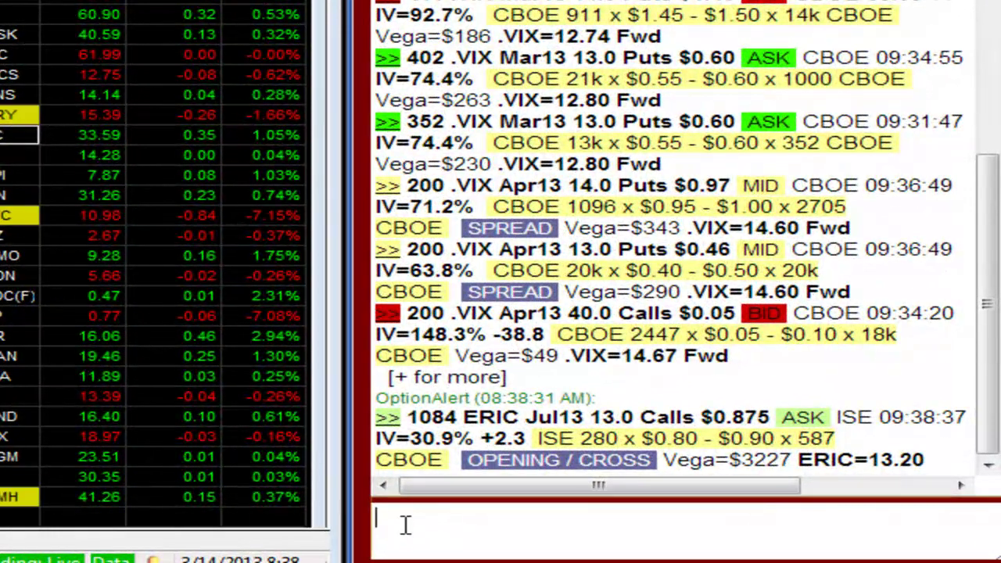
Step: Query eric and then 1 in the chat to get Ericsson's top option trades
text(e)
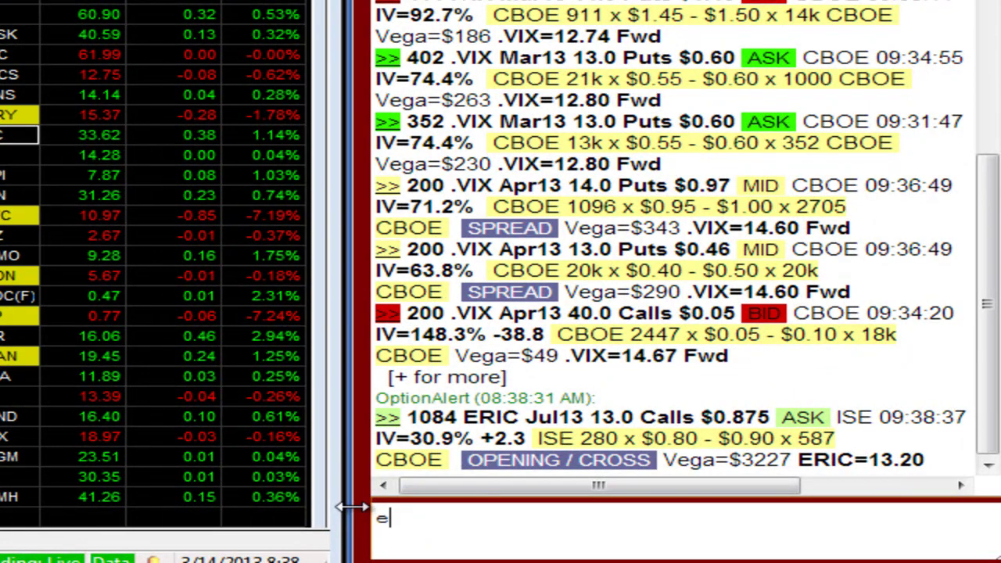
text(ric)
key(Return)
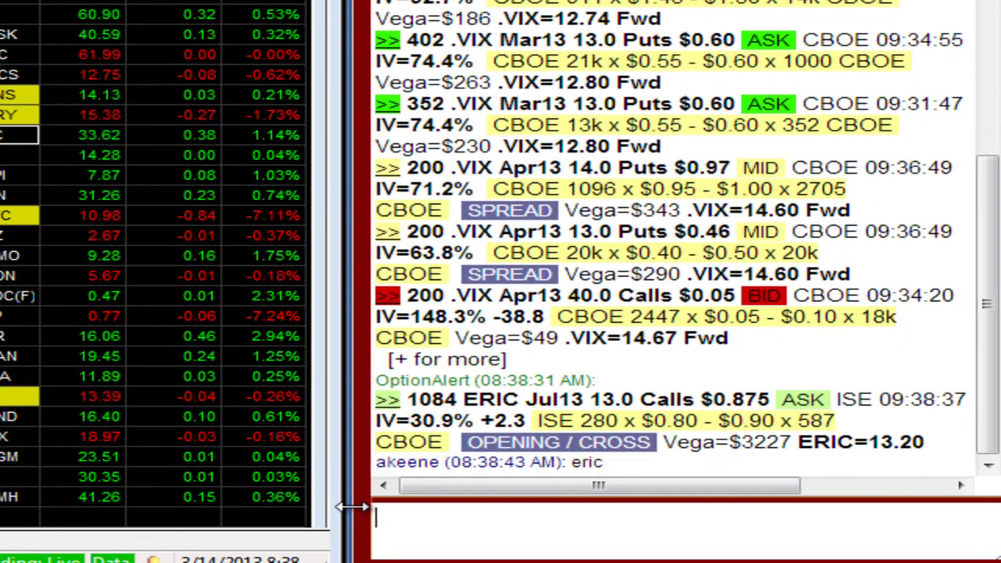
text(1)
key(Return)
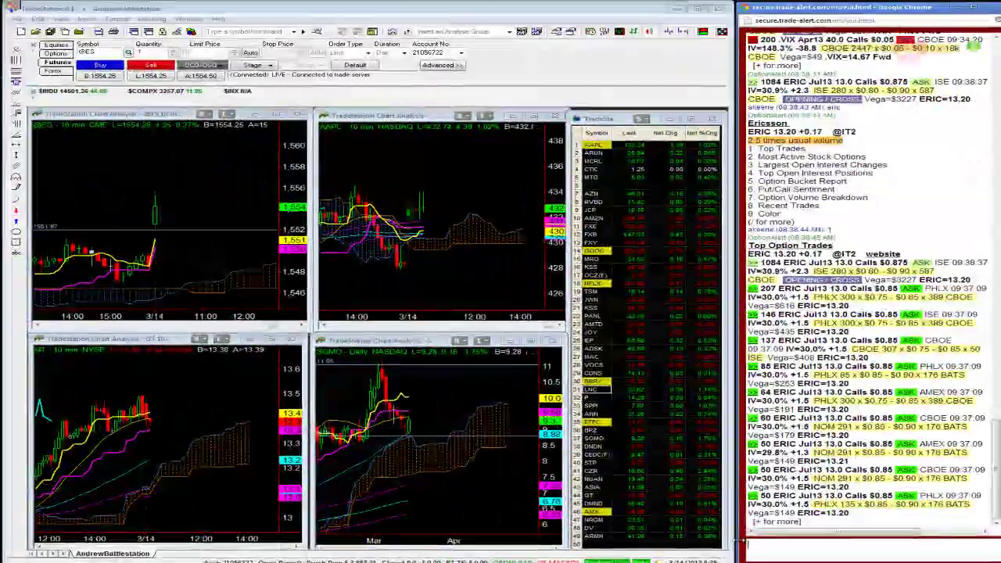
Step: Load ERIC into the former AAPL chart and switch it to a daily interval
click(485, 291)
text(eric)
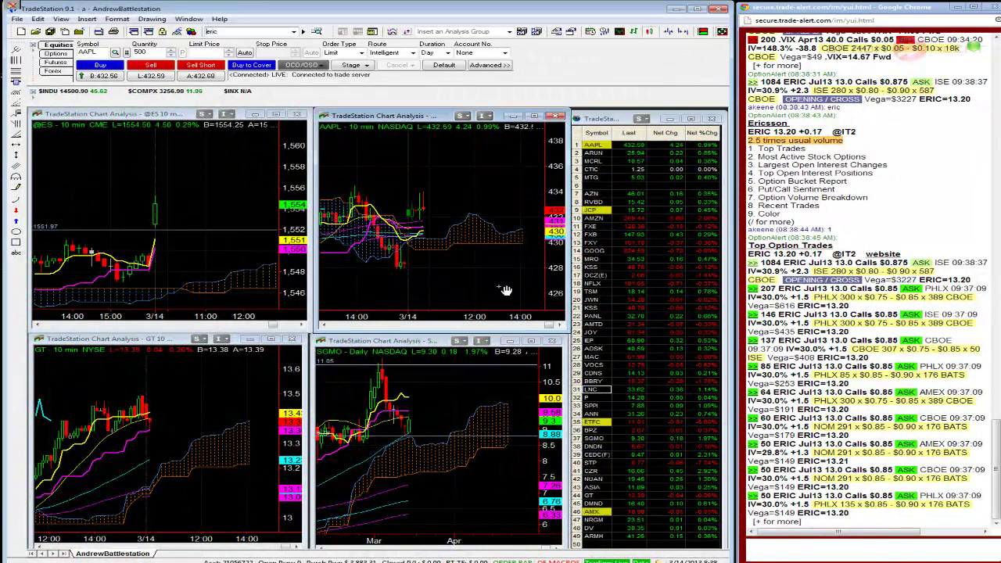
key(Return)
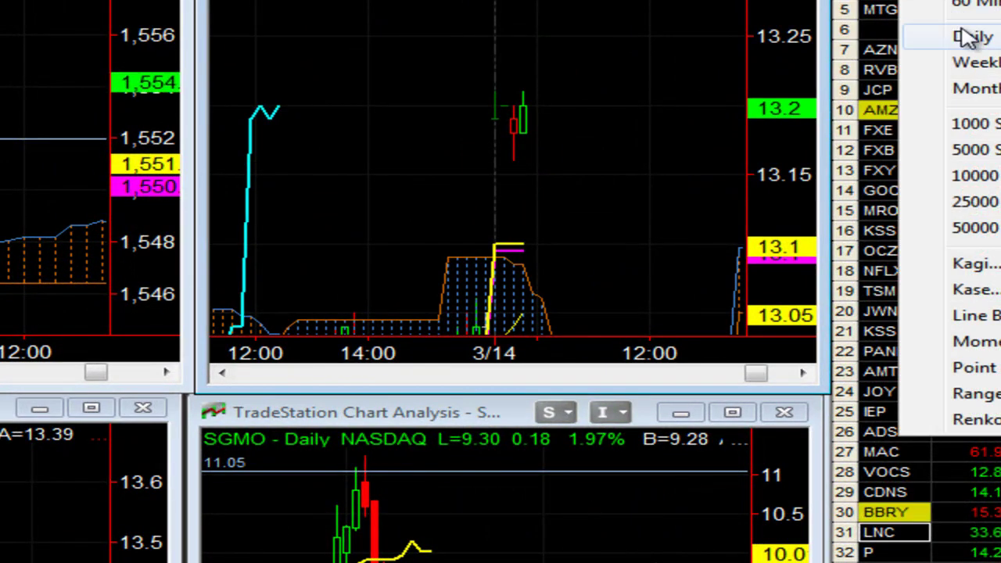
click(966, 35)
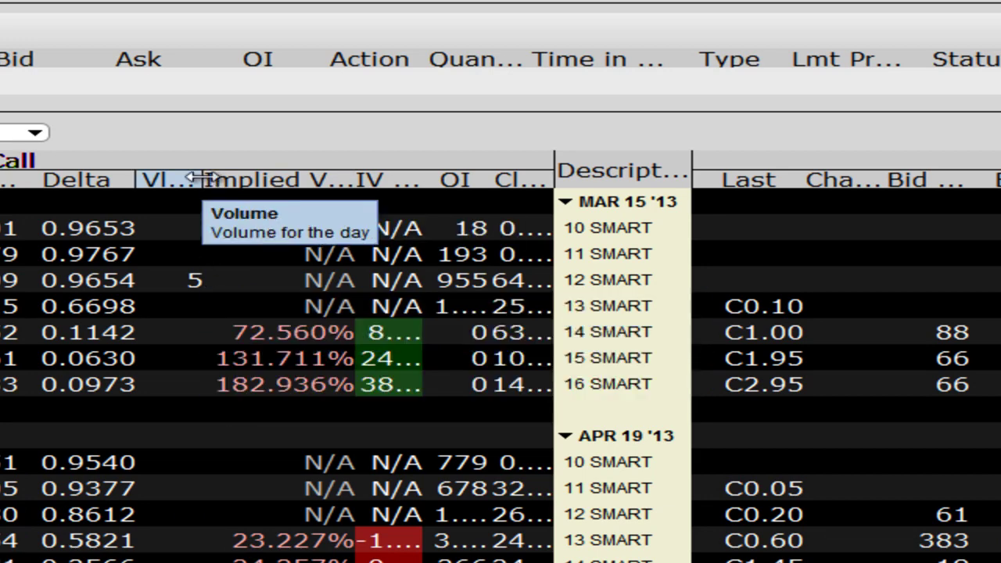
Step: Widen the Volume column, then transmit a BUY 20 ERIC Jul19 call order at 0.85 limit
drag(226, 181, 240, 181)
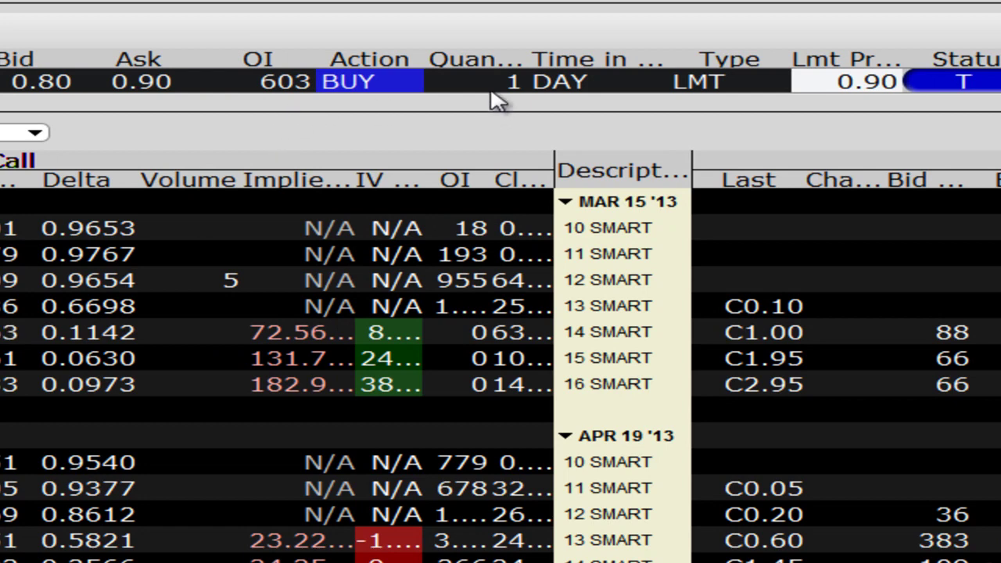
click(516, 82)
text(20)
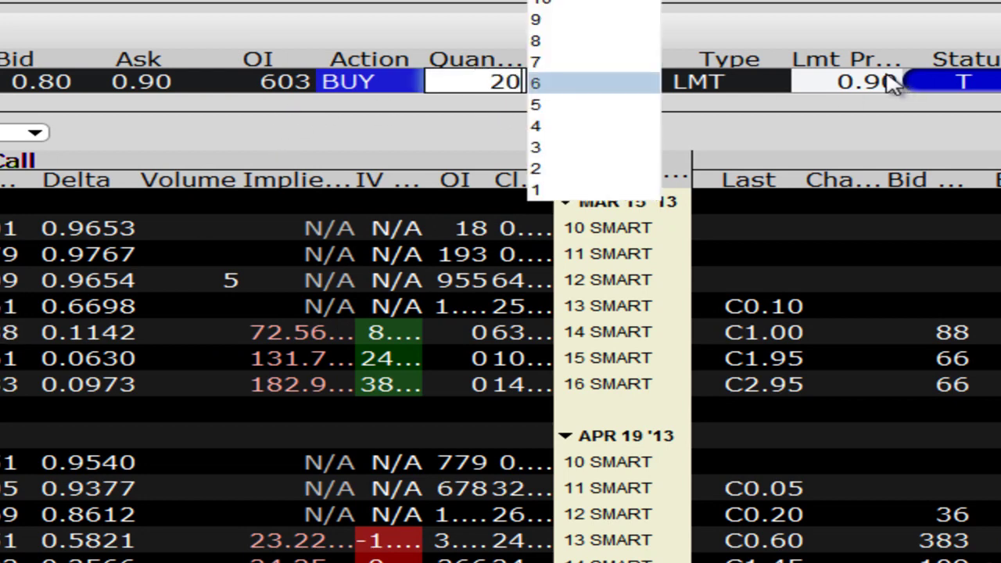
click(890, 83)
key(BackSpace)
key(BackSpace)
key(BackSpace)
key(BackSpace)
text(.85)
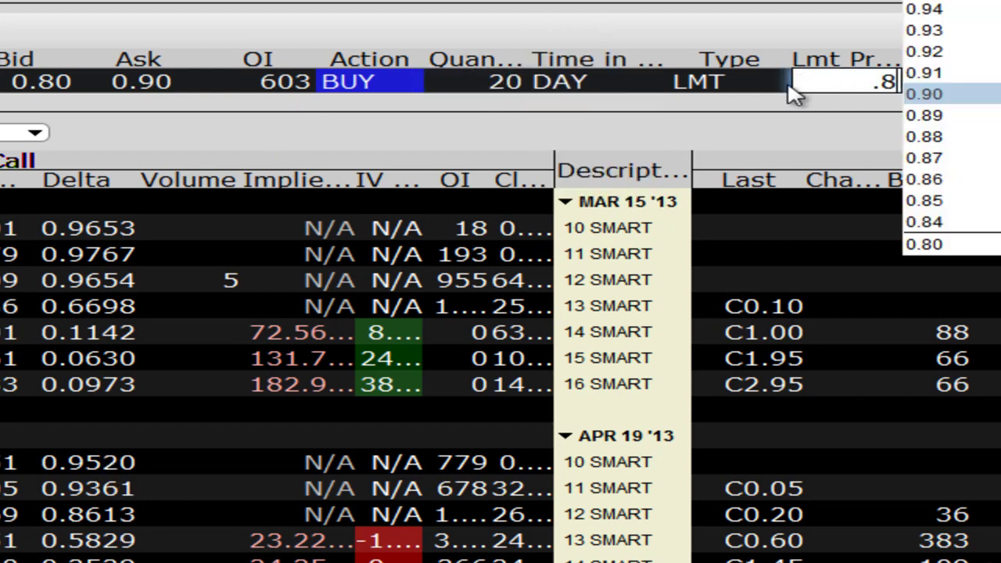
click(516, 86)
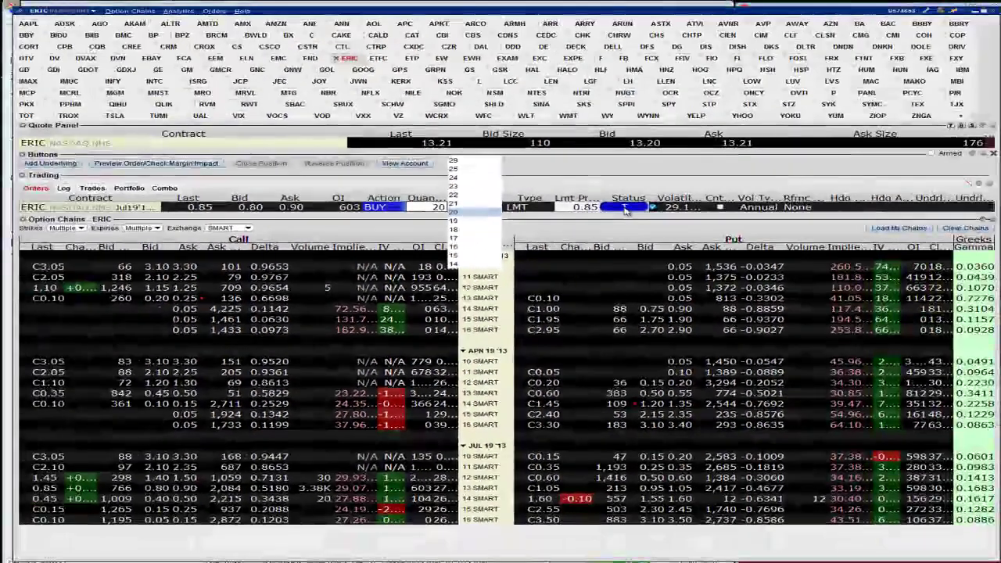
click(625, 211)
click(565, 368)
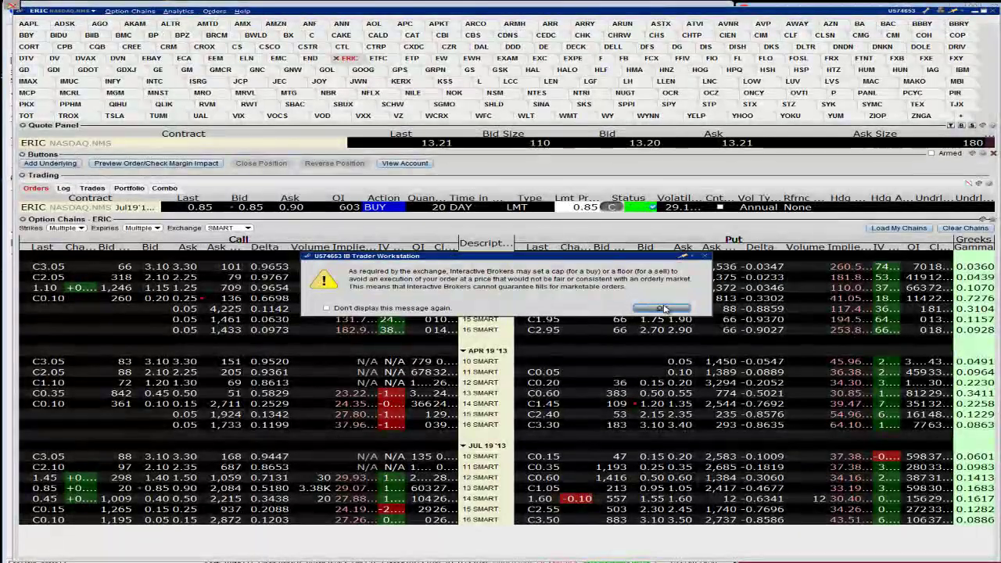
Step: Dismiss the IB Trader Workstation exchange price-cap warning with OK
click(664, 309)
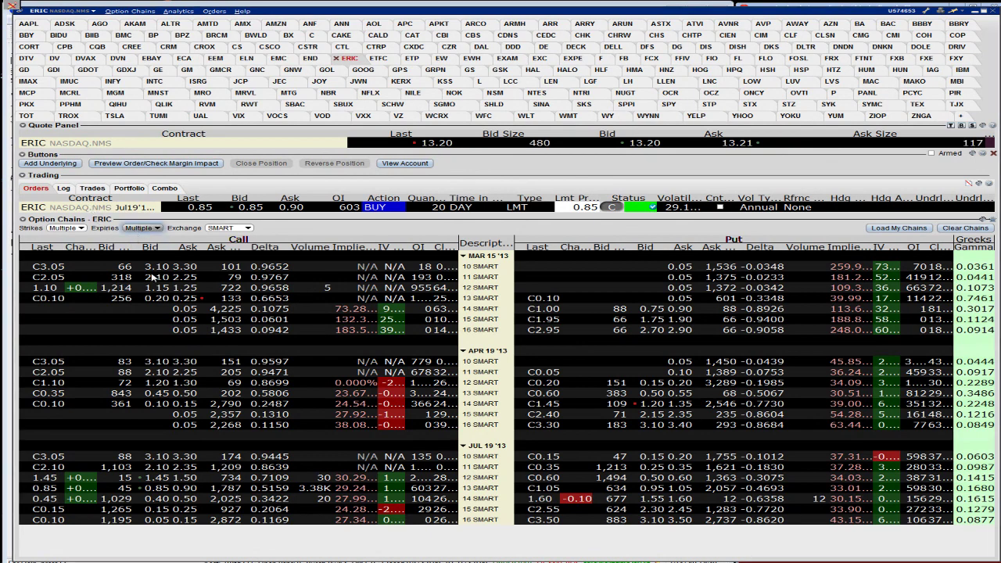
Step: Tick OCT 18 '13 in the Expires list for the ERIC chain, then scroll down to view it
click(140, 227)
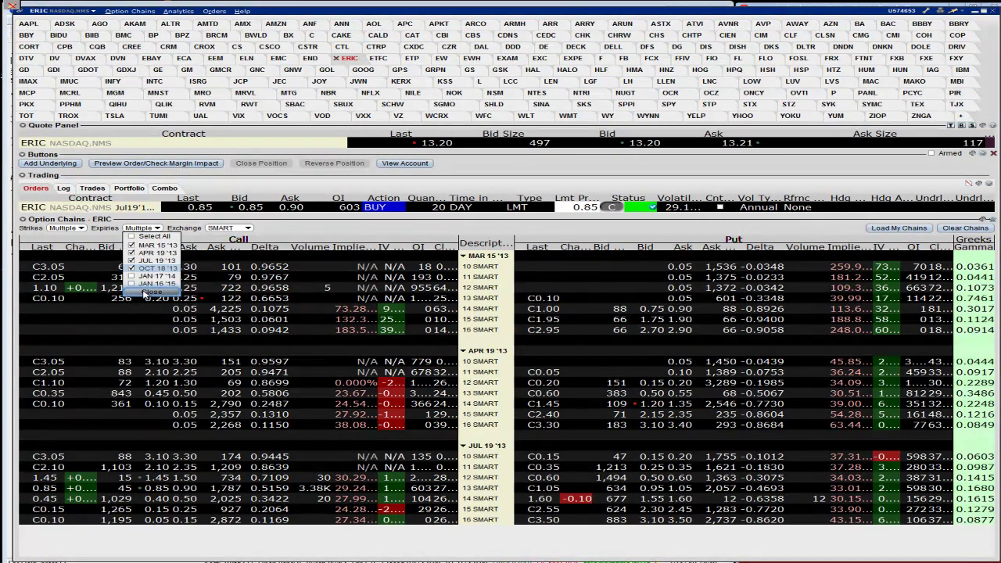
click(151, 292)
scroll(144, 311, down, 2)
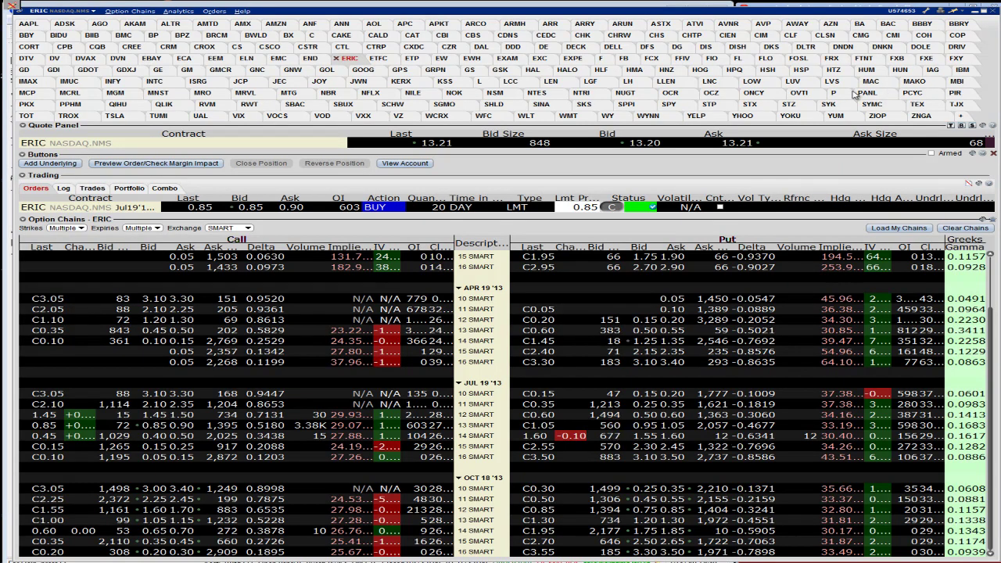
Step: Minimize TWS and load ARMH, then AMX, from the TradeStation watchlist
click(975, 13)
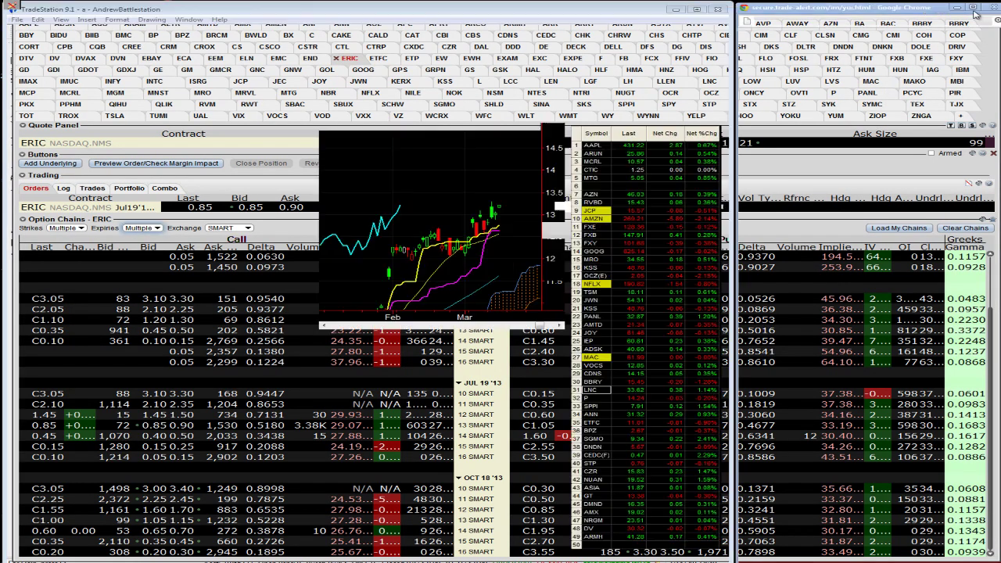
click(598, 538)
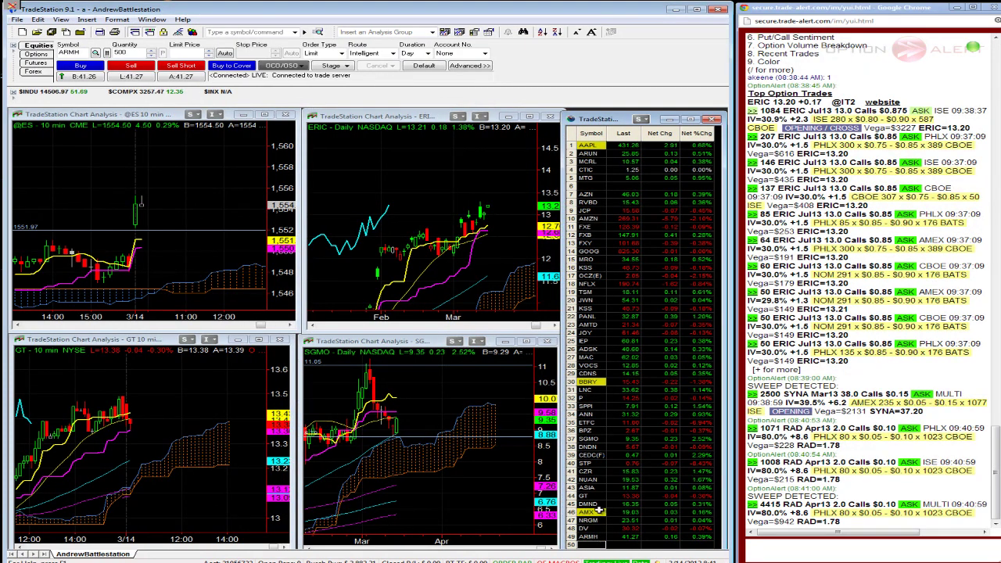
click(595, 511)
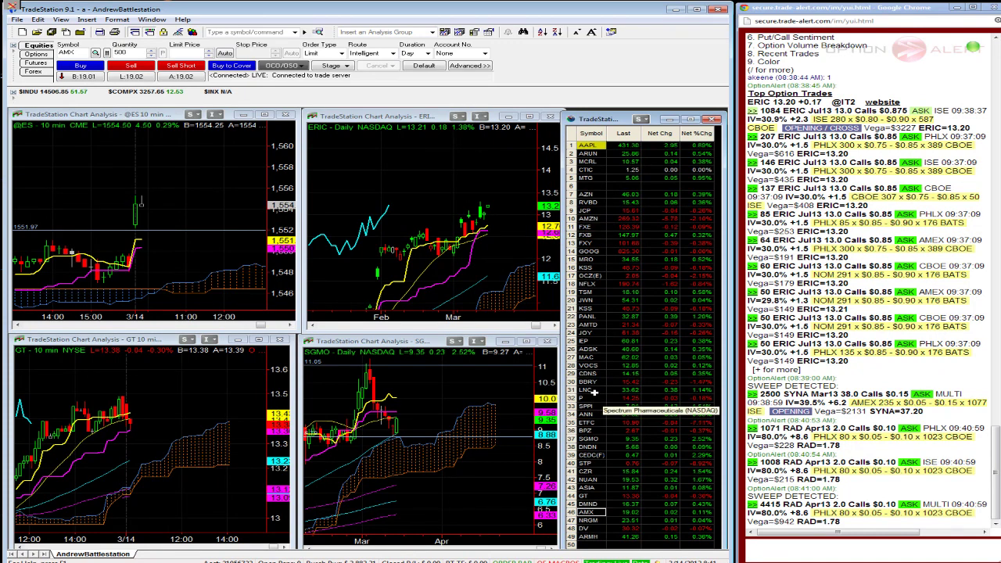
Step: Replace BBRY with ERIC in watchlist row 30
click(594, 382)
text(er)
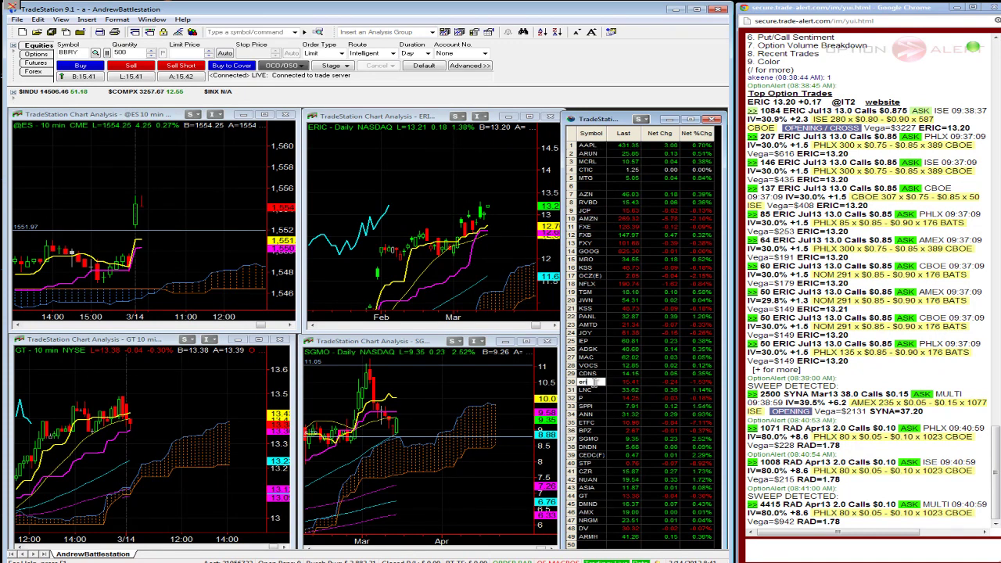
text(ic)
key(Return)
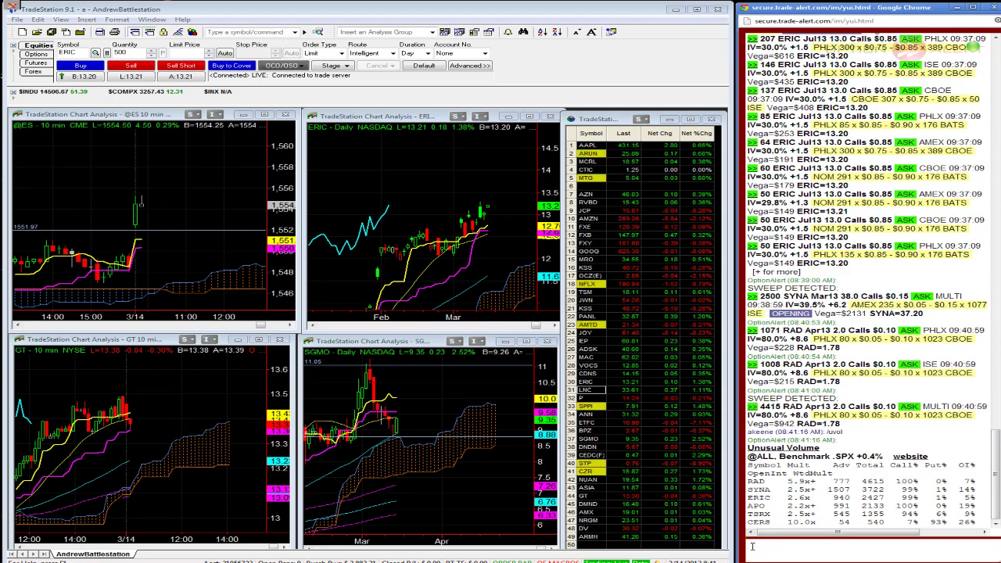
Step: Send 'syna' then '1' in the Trade Alert chat for SYNA's top option trades
text(syna)
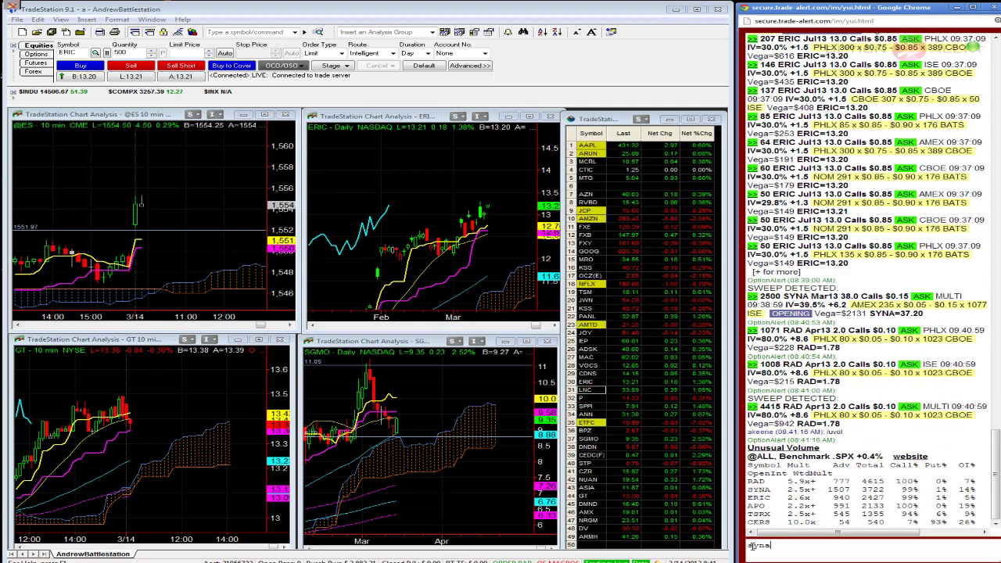
key(Return)
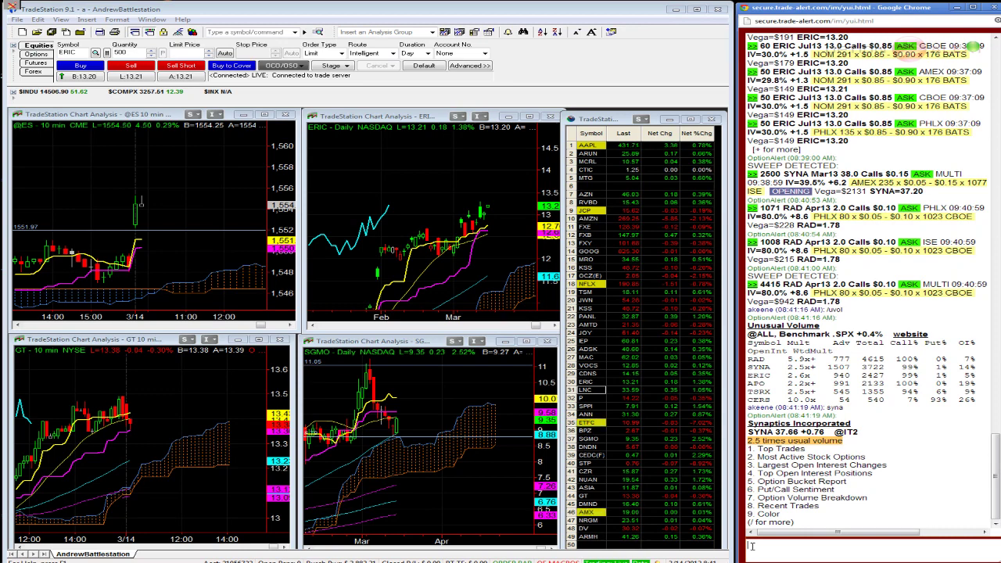
text(1)
key(Return)
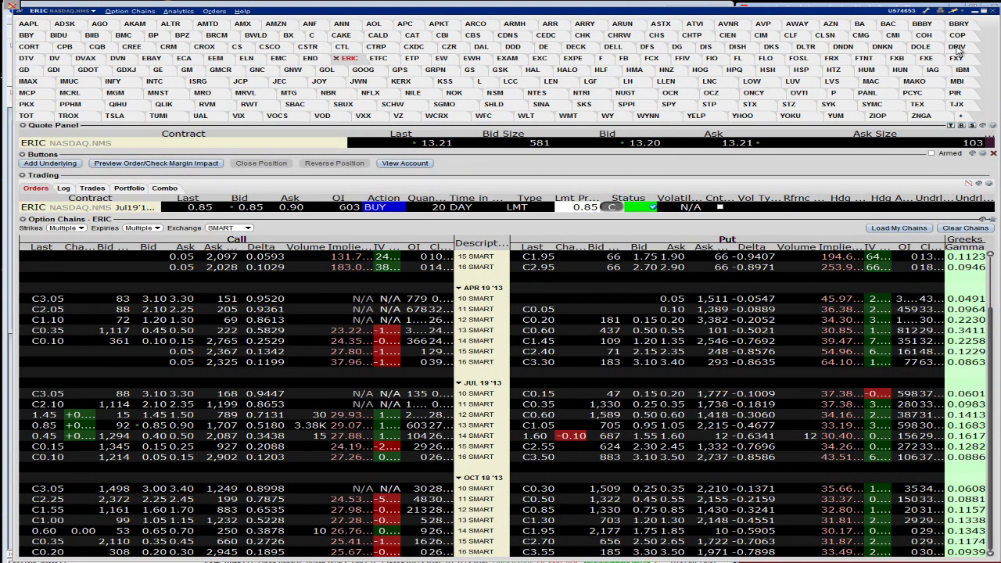
Step: Minimize TWS, then send 'etfc' and '1' in the Trade Alert chat for ETFC's top option trades
click(976, 13)
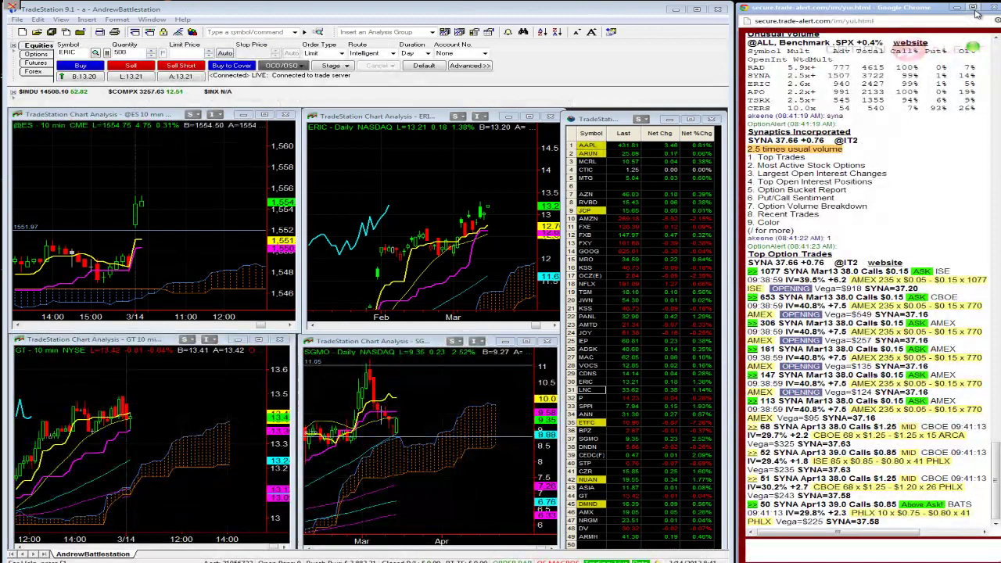
click(803, 542)
text(etfc)
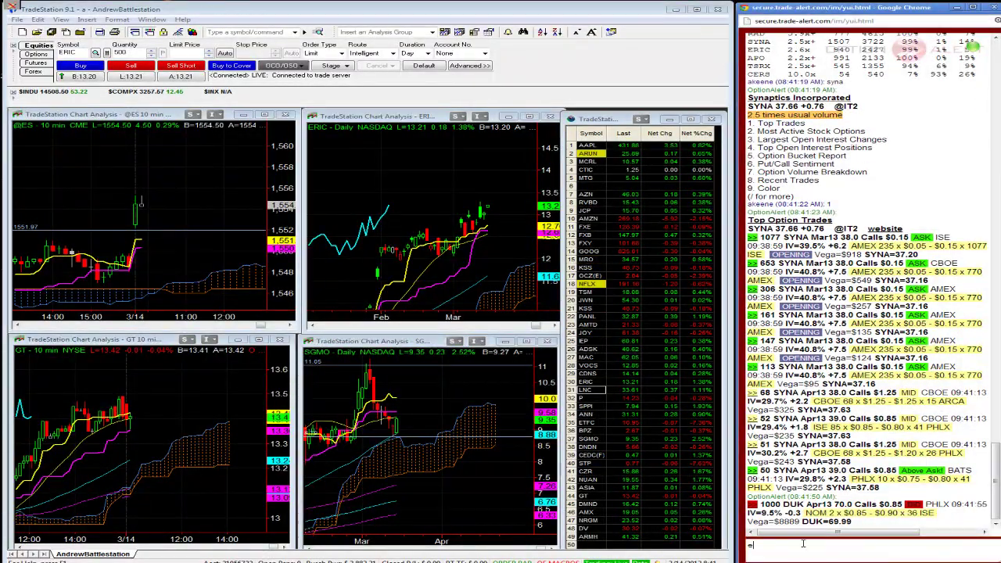
key(Return)
text(1)
key(Return)
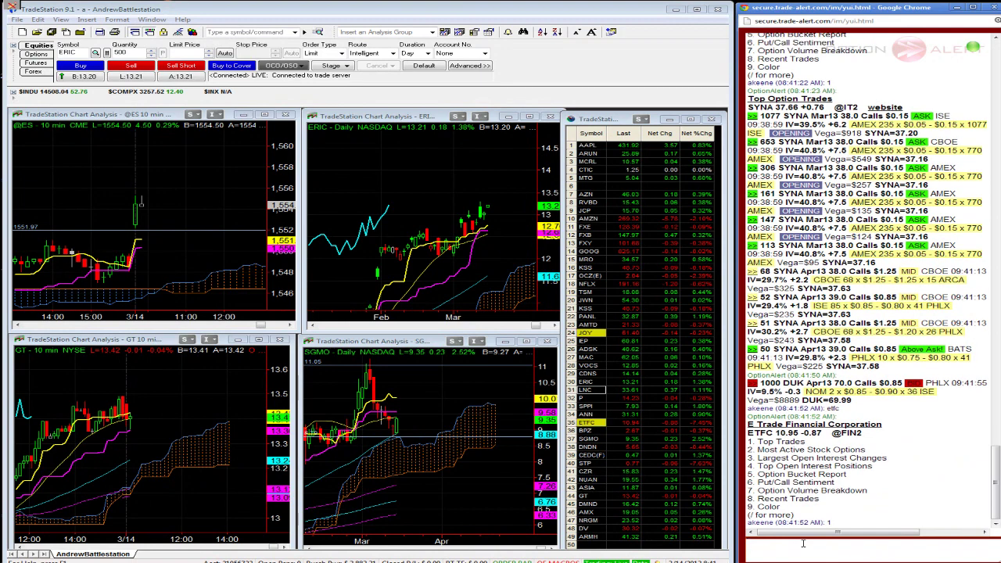